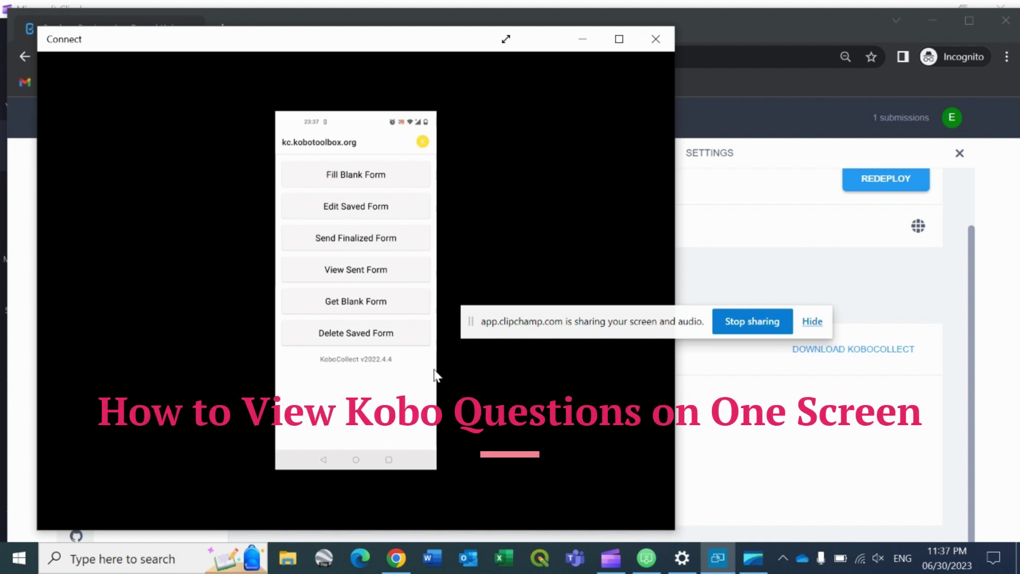
- Maximize the KoboCollect phone mirror window to fill the screen
left_click(618, 39)
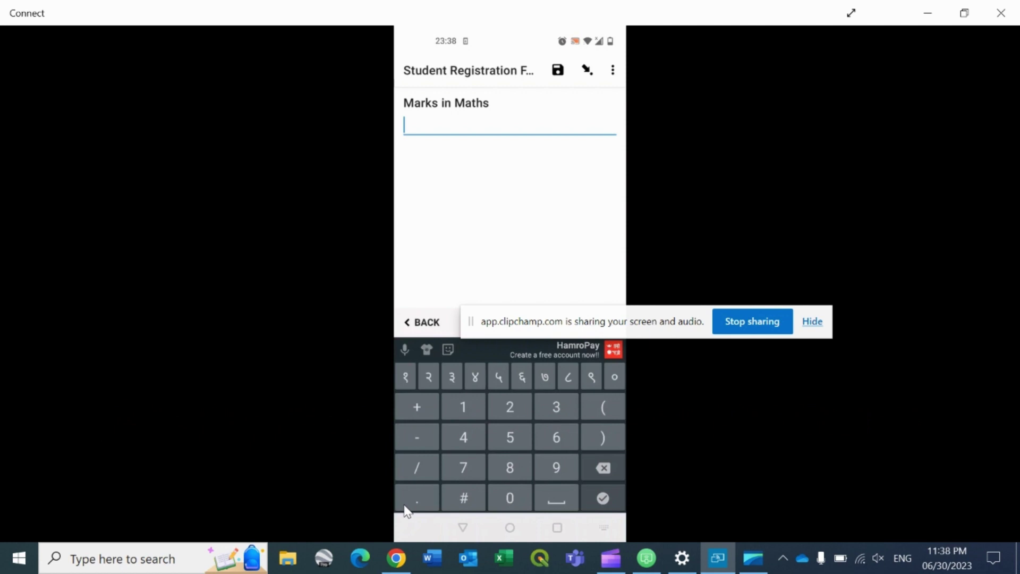
mouse_move(397, 559)
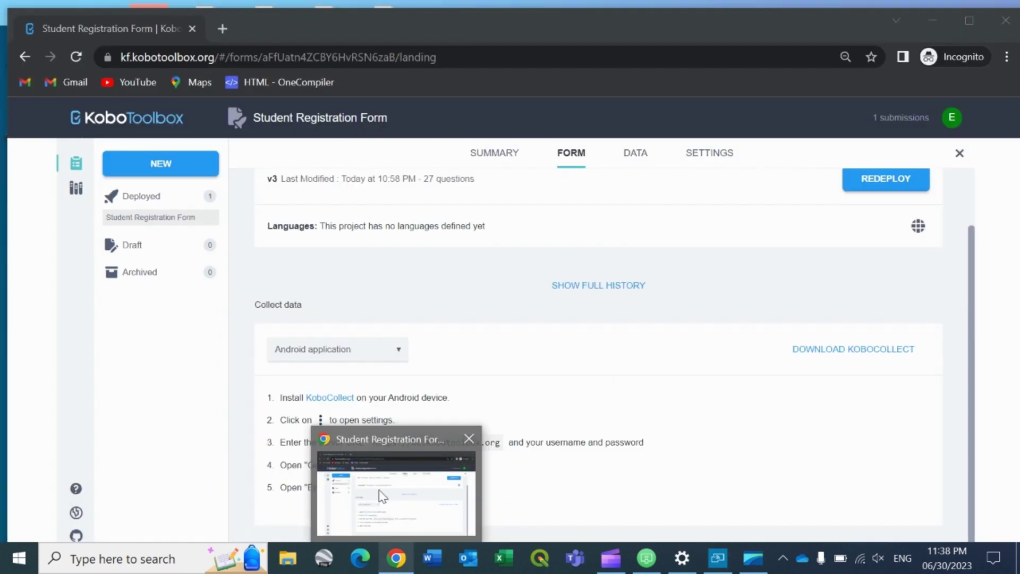
- Bring up the KoboToolbox project in Chrome and open the Student Registration Form in Form Builder
left_click(380, 494)
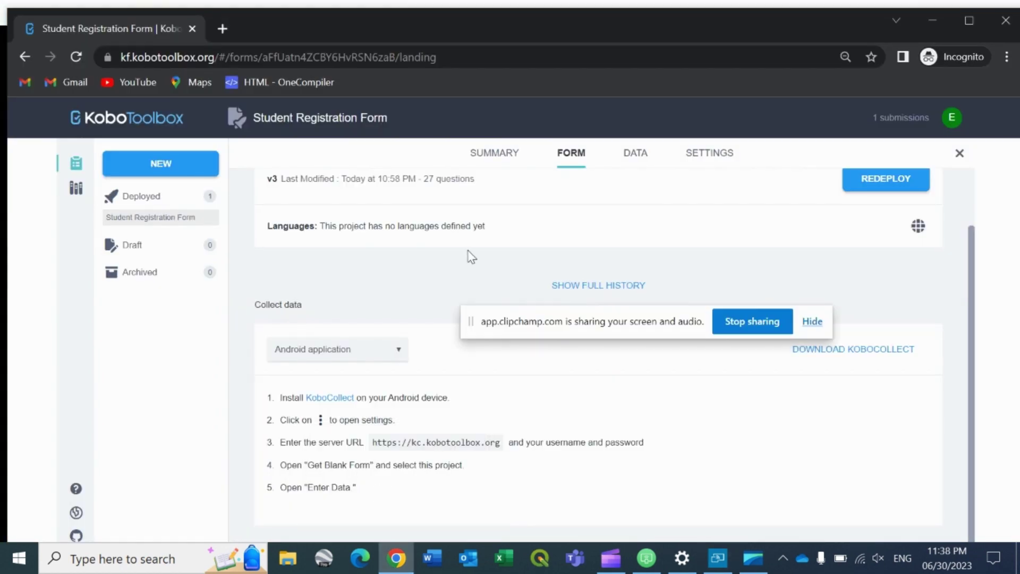
scroll(470, 255, "up", 2)
left_click(861, 201)
left_click(970, 25)
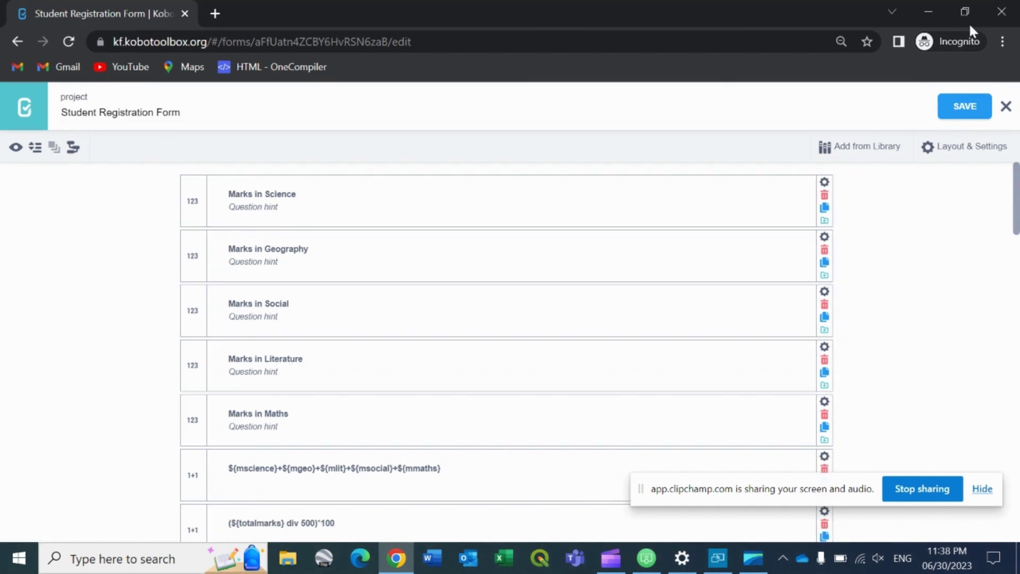
mouse_move(511, 201)
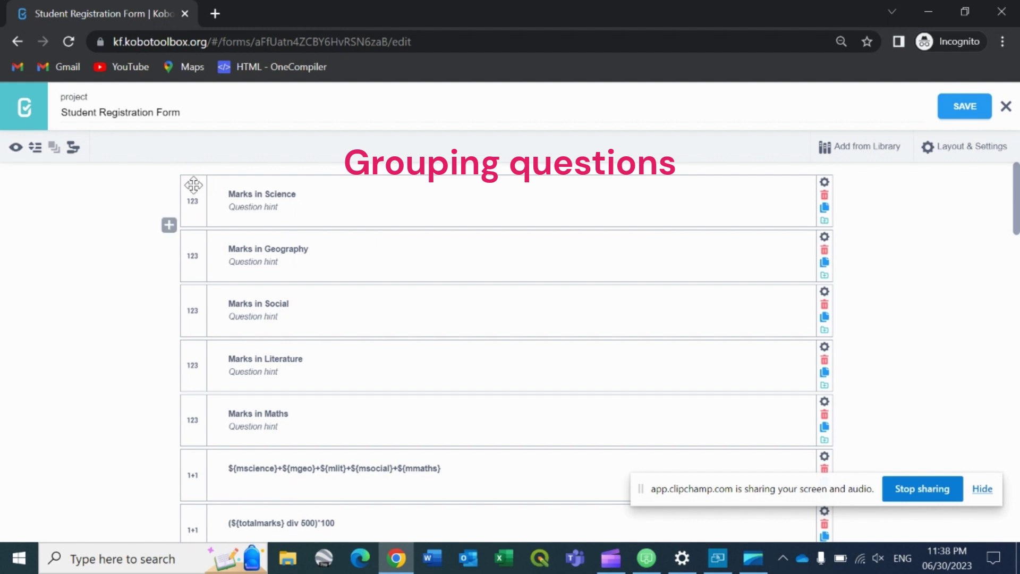
- Group the Science, Social, Literature, Maths and other marks questions and rename the group 'Marks Details'
left_click(194, 186)
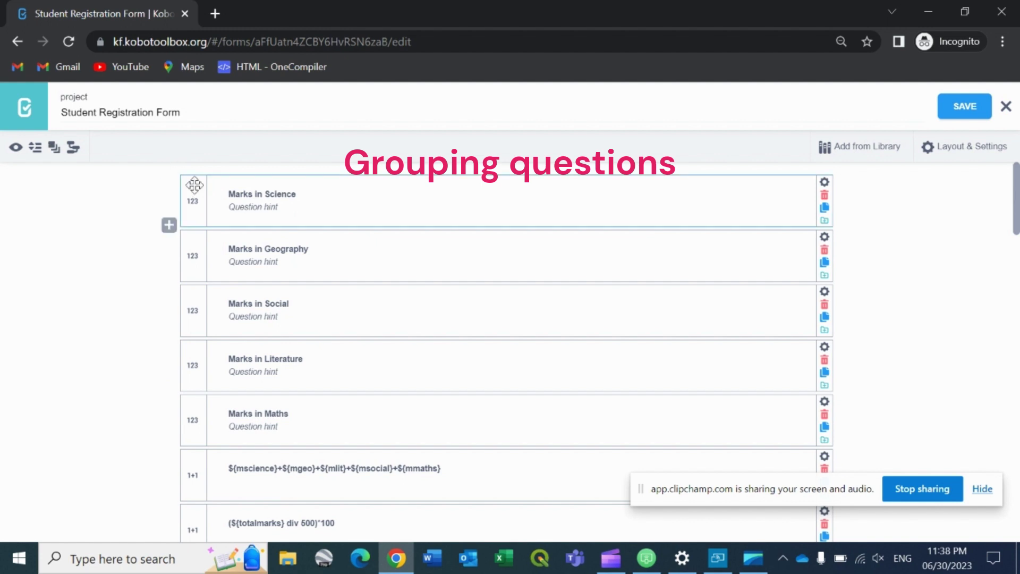
left_click(189, 310)
left_click(188, 362)
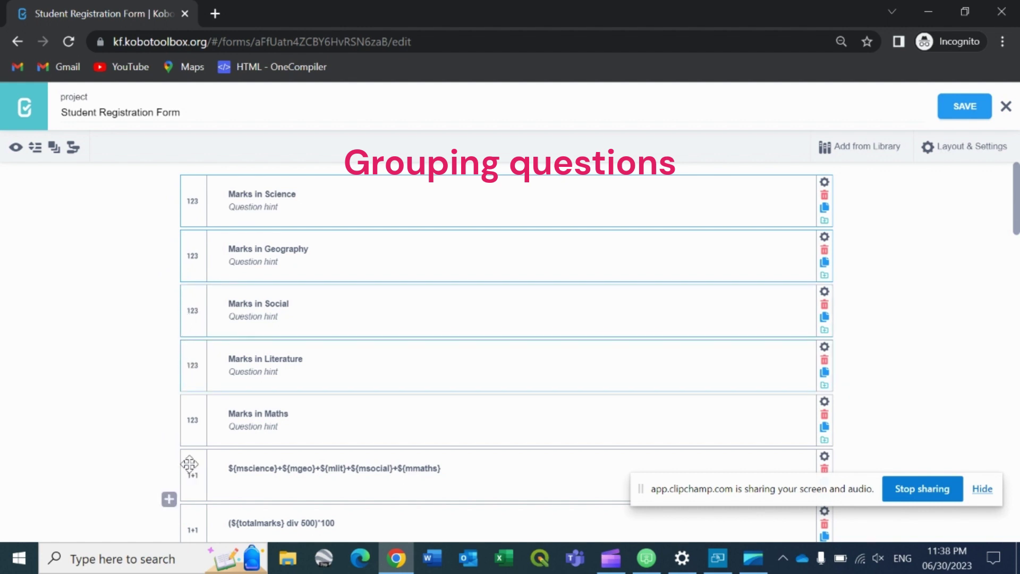
left_click(193, 423)
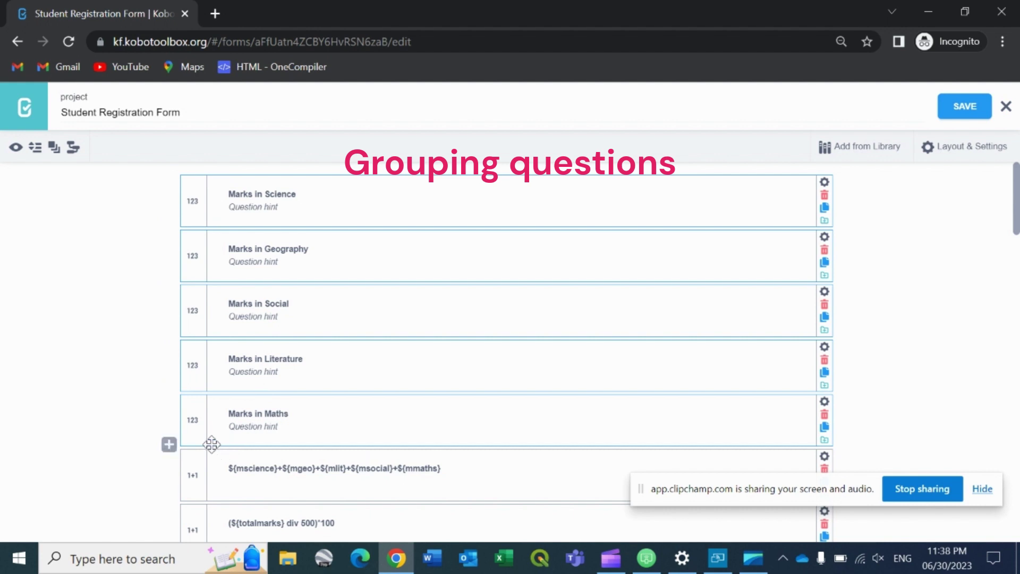
left_click(53, 150)
left_click(213, 193)
type("Marks")
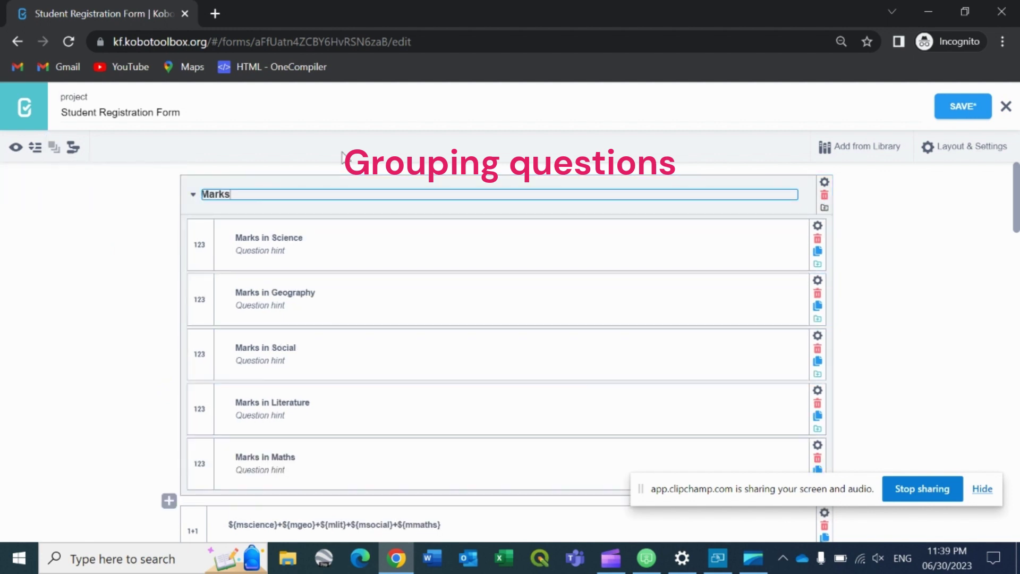
key("BackSpace")
type("ils")
left_click(952, 107)
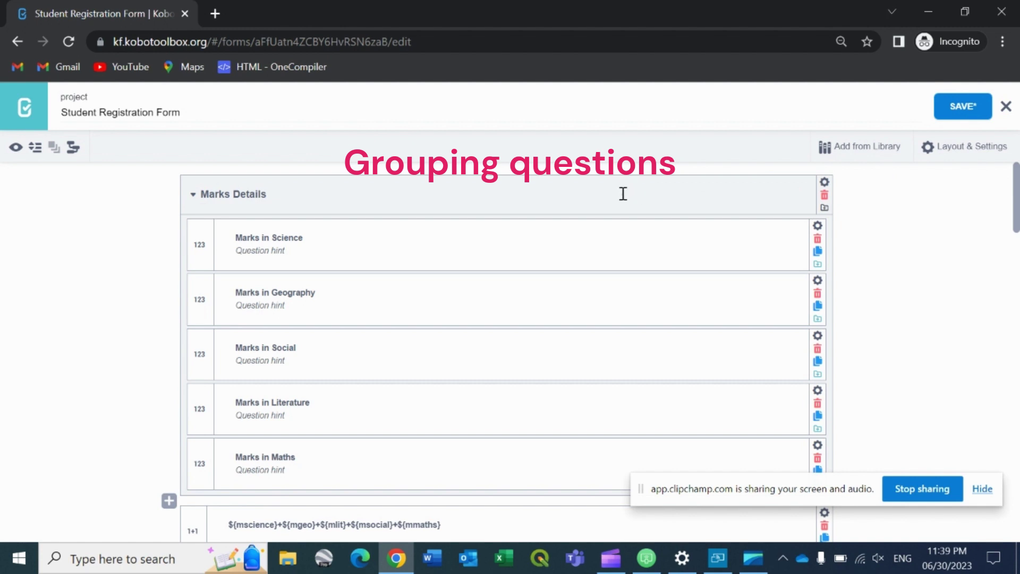
- Turn on 'Show all questions in this group on the same screen' for Marks Details, then save
left_click(825, 184)
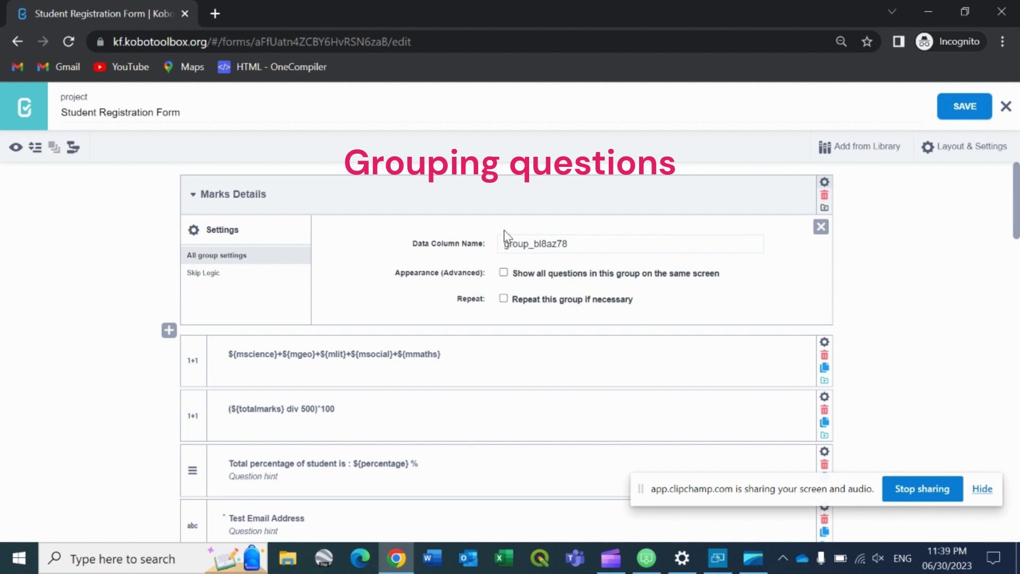
left_click(503, 274)
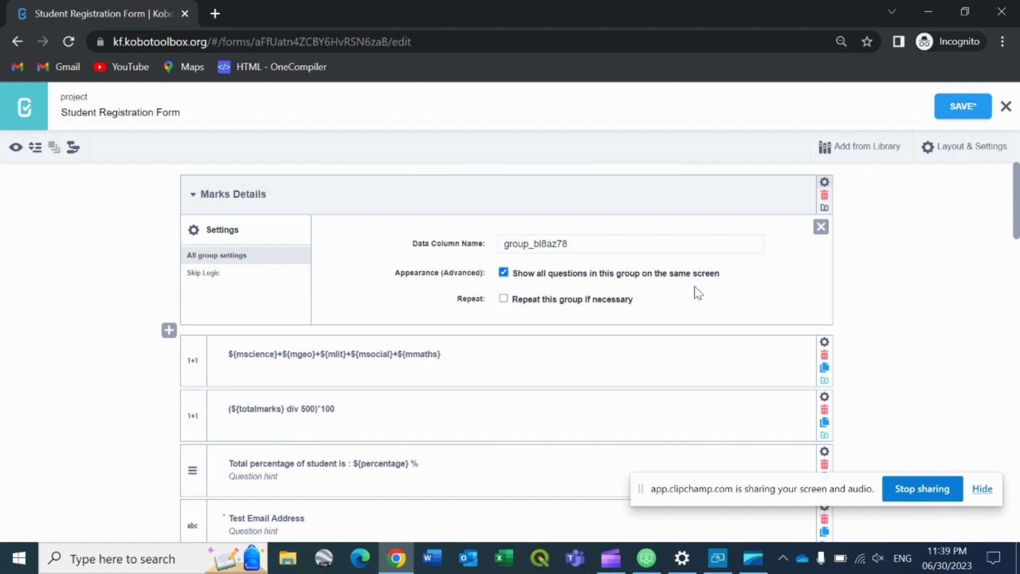
left_click(942, 118)
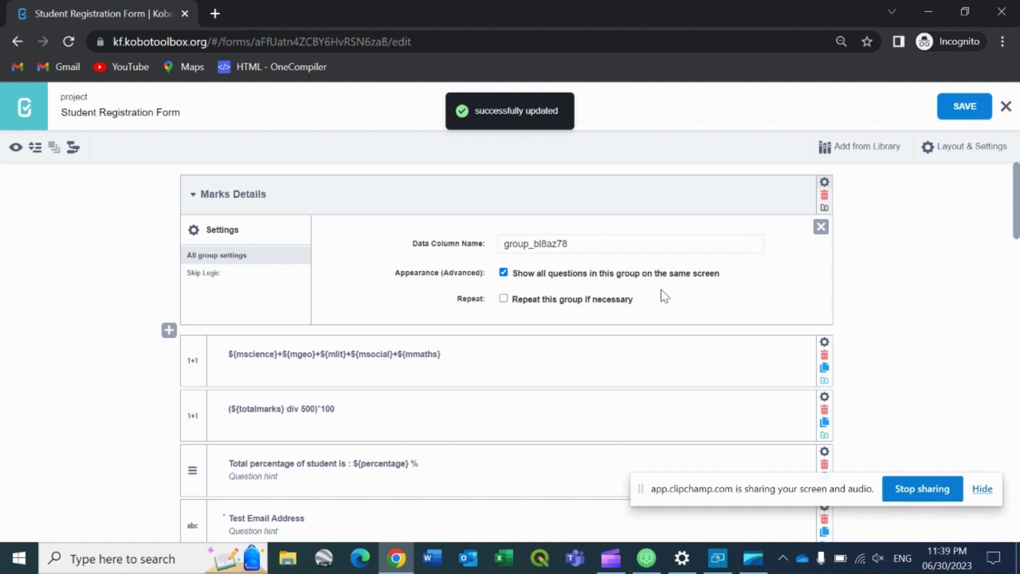
- Redeploy the deployed Student Registration Form project, confirming the overwrite so v4 becomes current
left_click(32, 135)
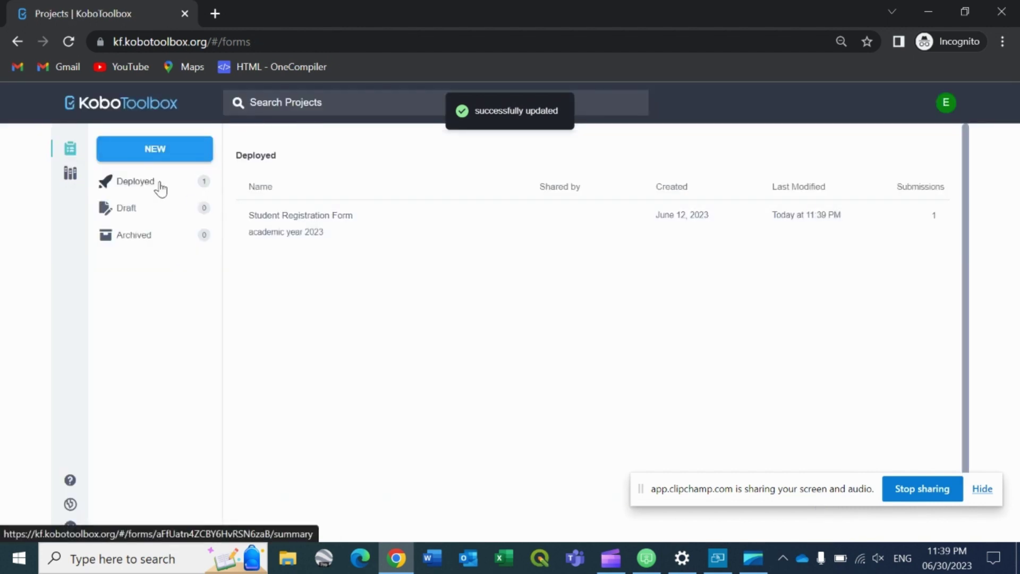
left_click(159, 185)
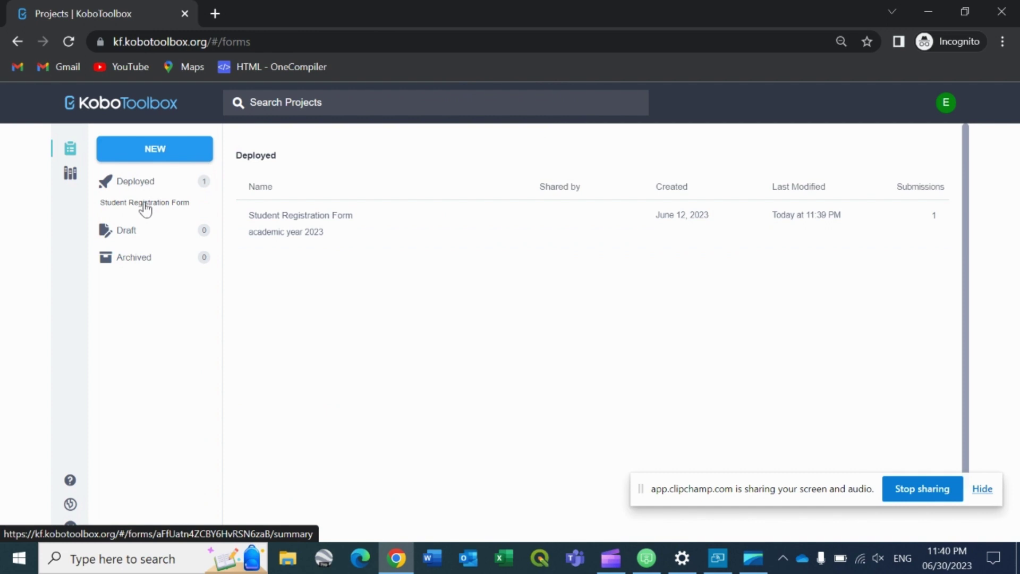
left_click(145, 208)
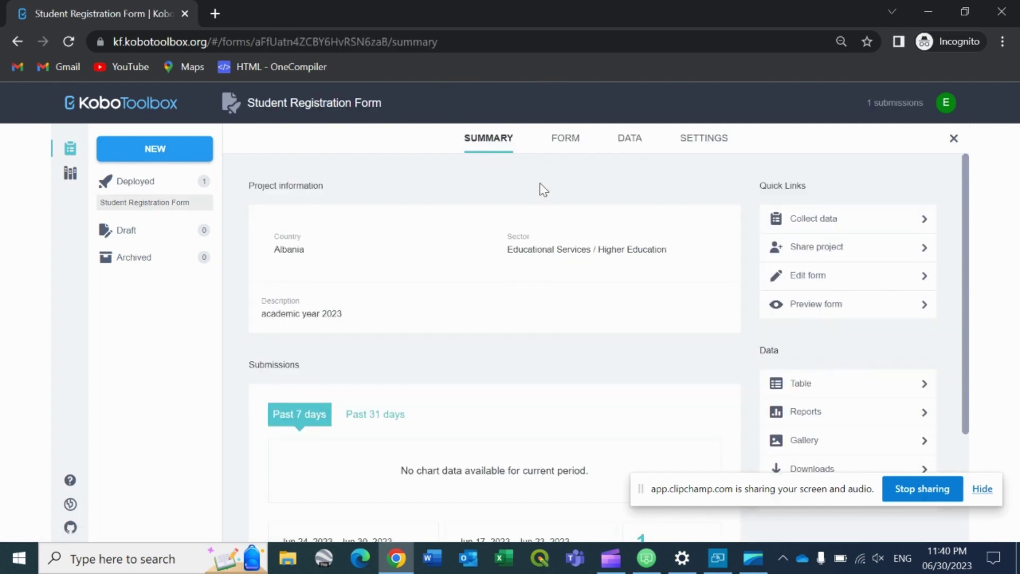
left_click(567, 138)
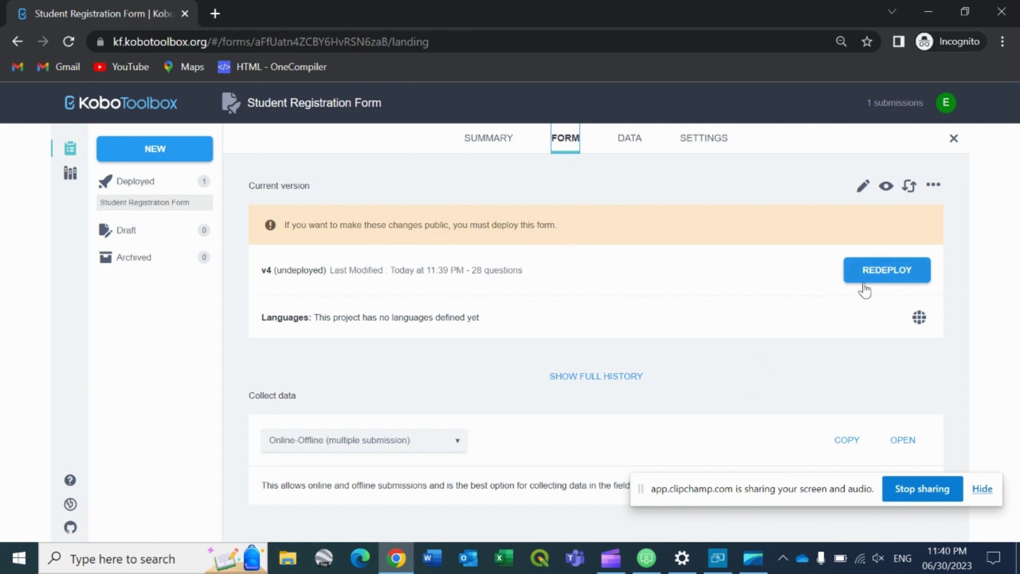
left_click(894, 276)
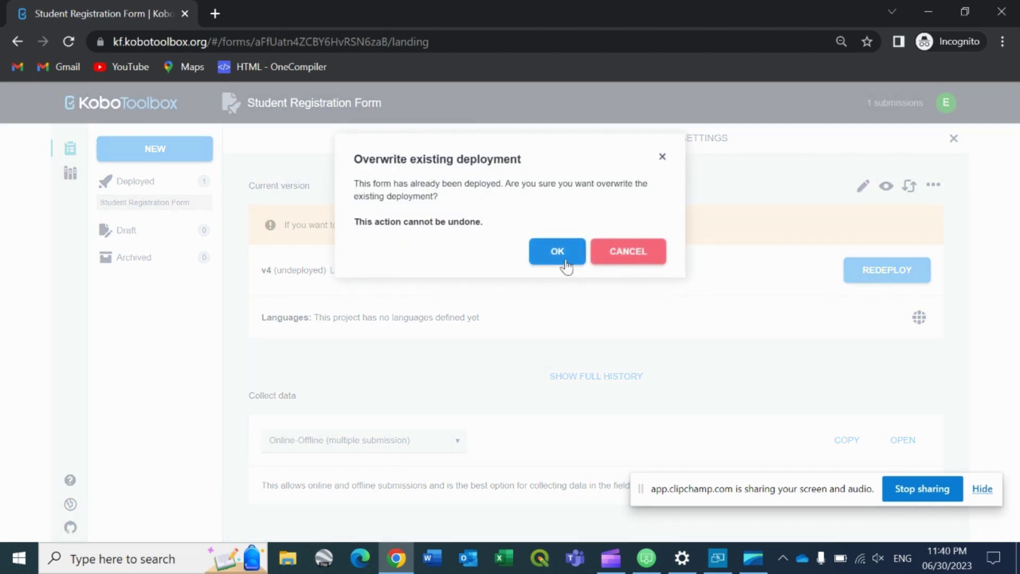
left_click(564, 257)
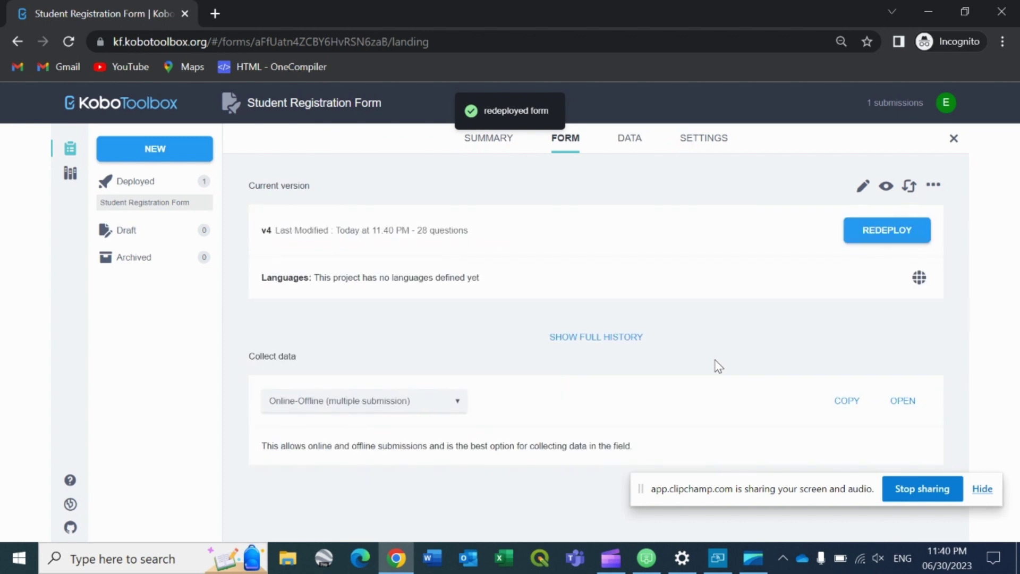
- In KoboCollect, exit the unfinished form ignoring changes and get the updated blank form
mouse_move(717, 558)
left_click(703, 473)
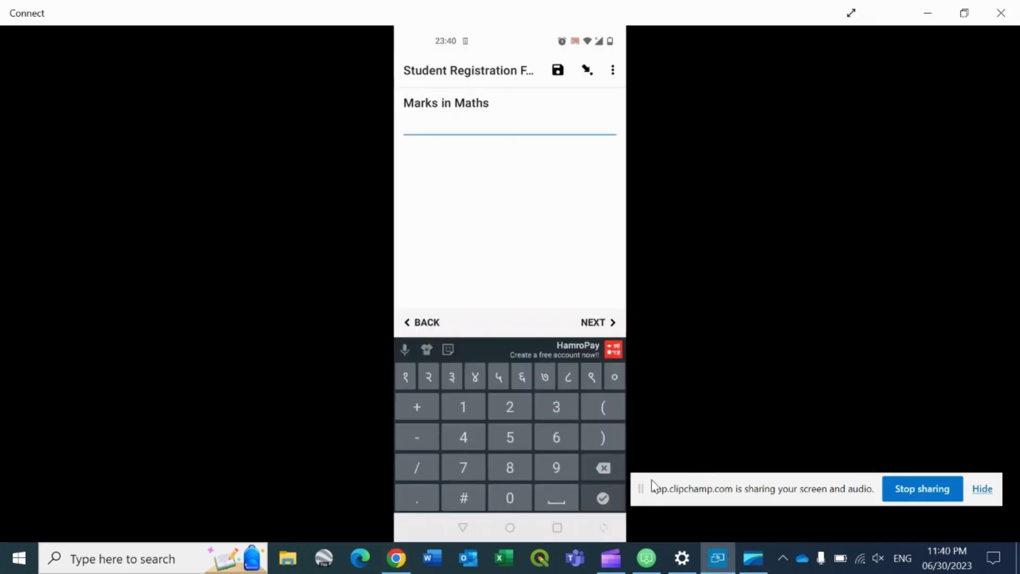
key("Escape")
left_click(423, 300)
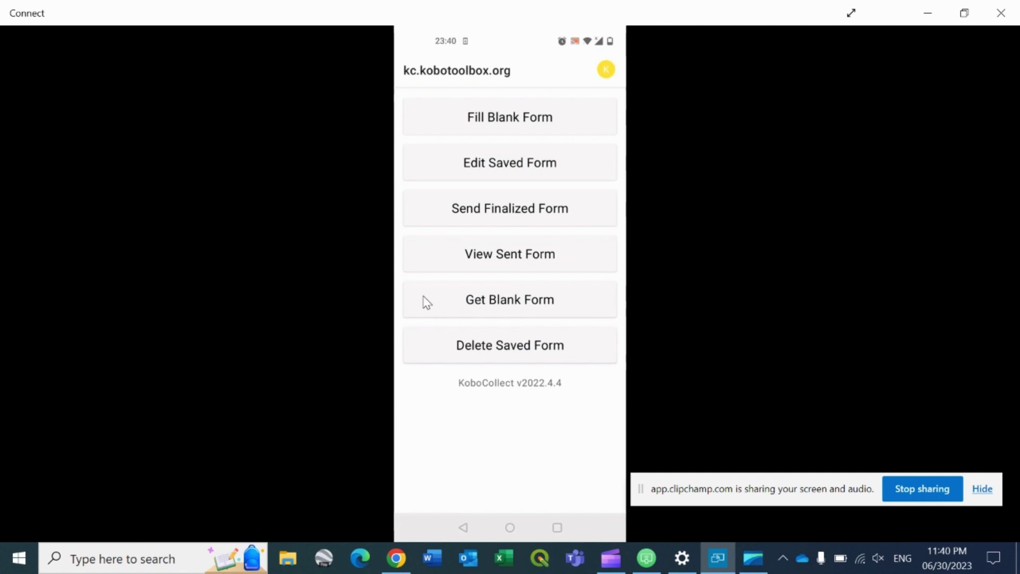
left_click(425, 302)
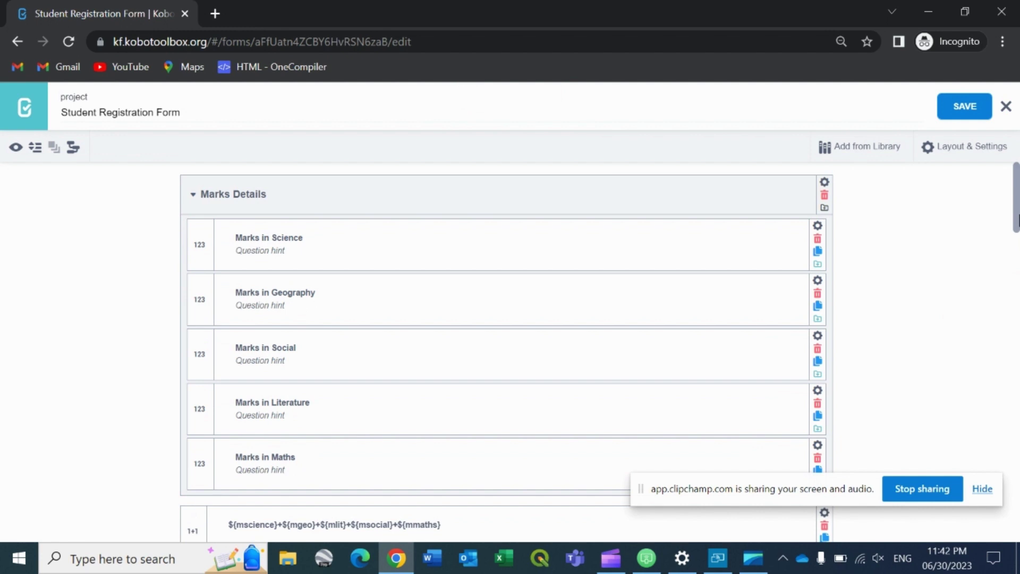
left_click_drag(1018, 219, 1018, 242)
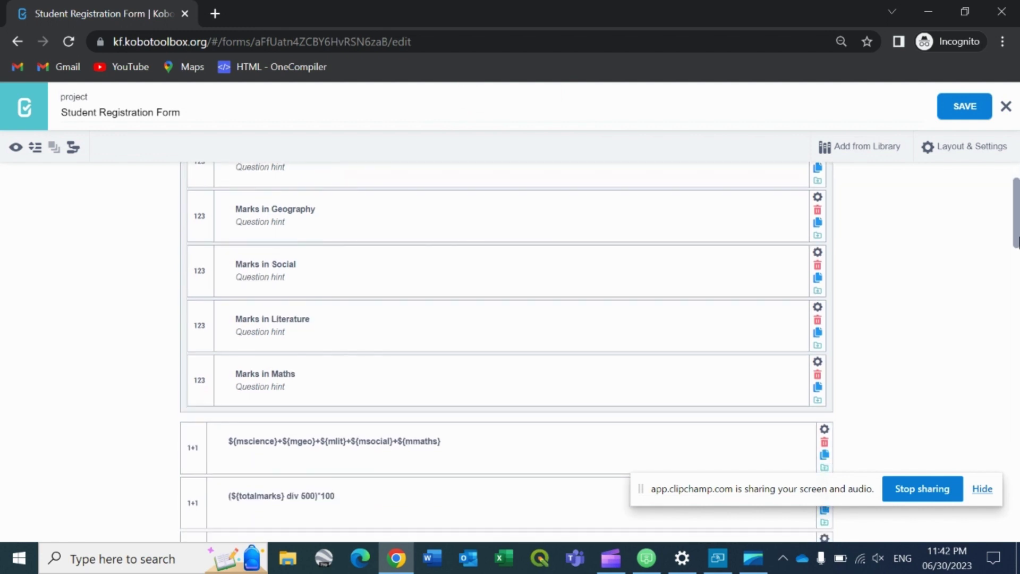
scroll(1018, 242, "up", 1)
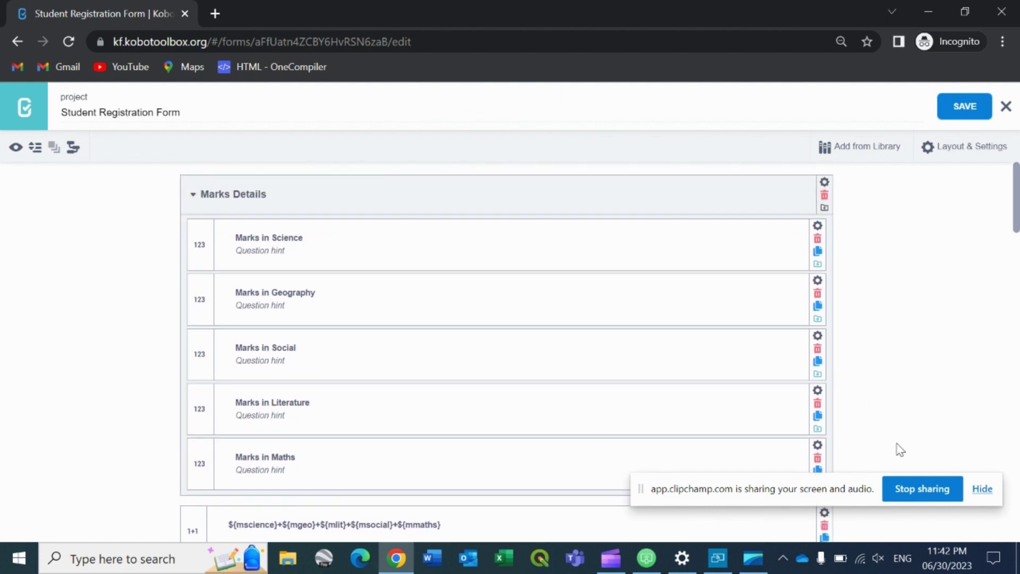